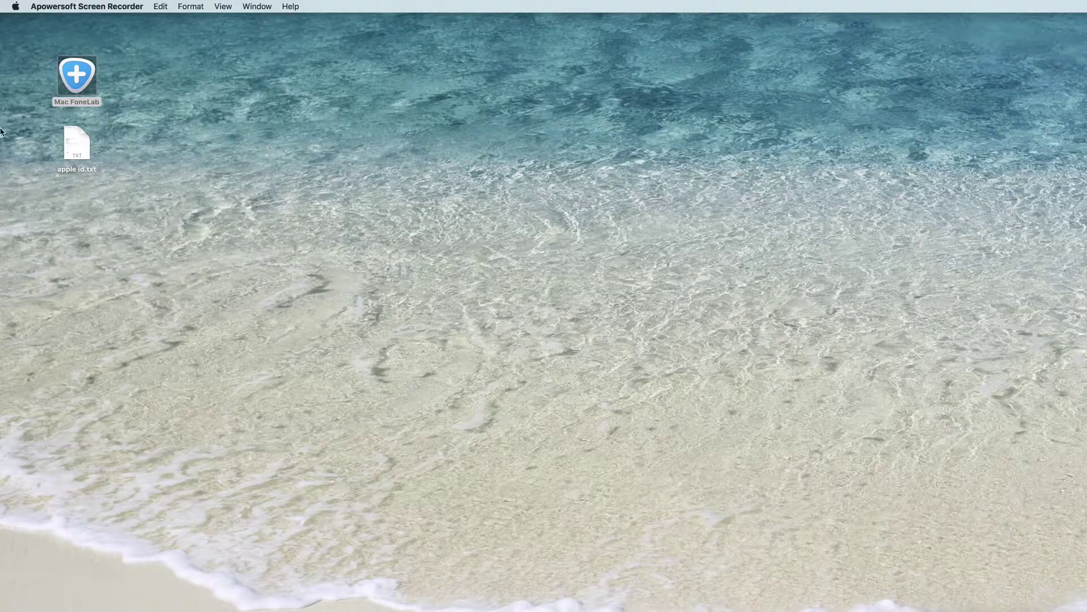
Step: Launch Mac FoneLab and scan the connected iPhone 6 with Recover from iOS Device
double_click(77, 84)
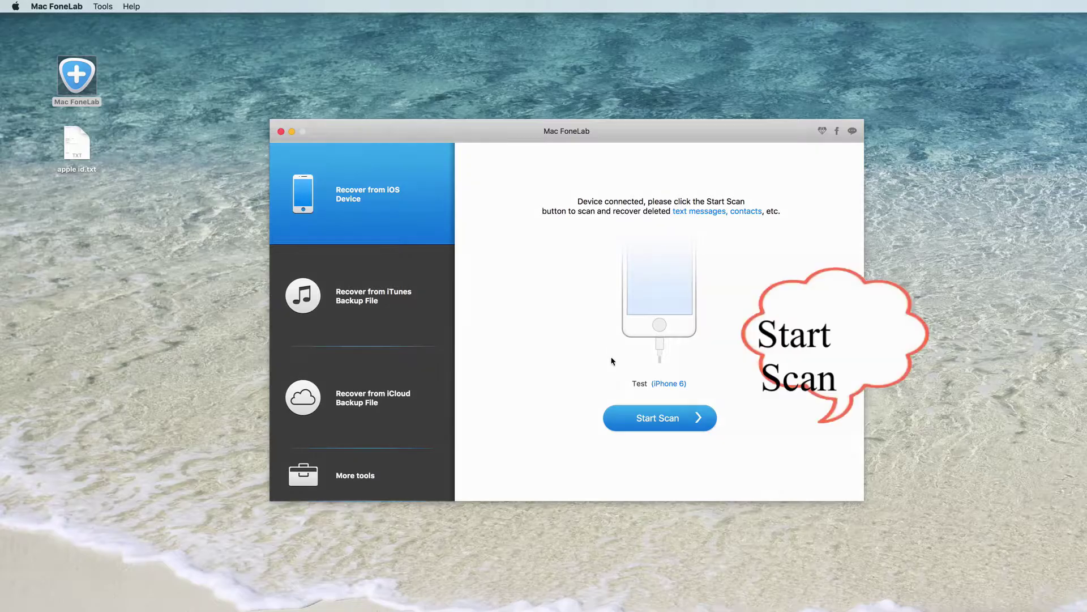
left_click(639, 419)
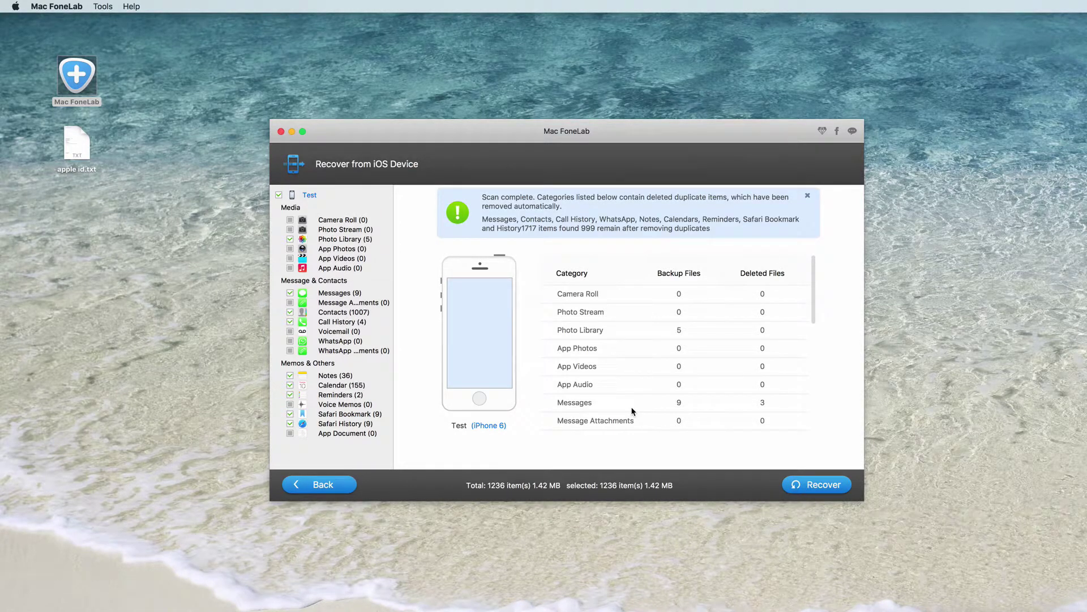
Step: Filter to deleted items in Messages only and exclude the first of the three from recovery
left_click(279, 194)
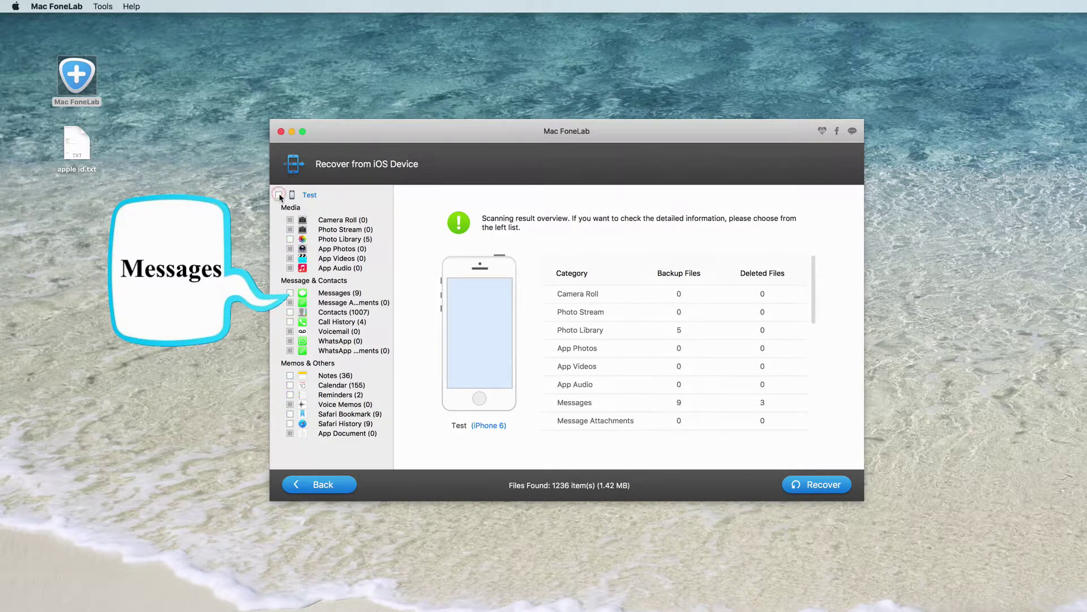
left_click(291, 293)
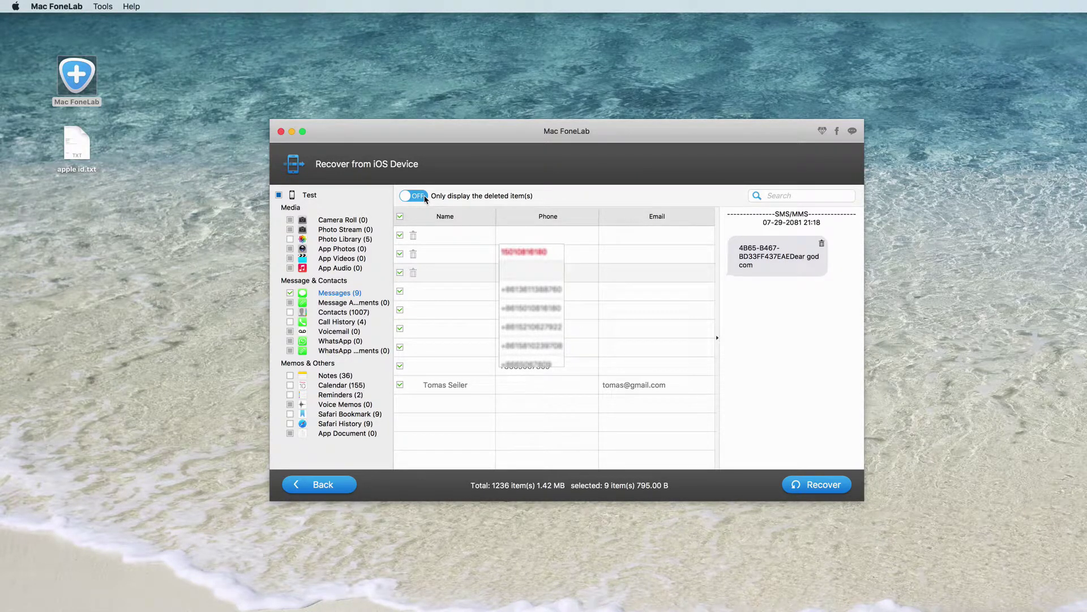
left_click(422, 196)
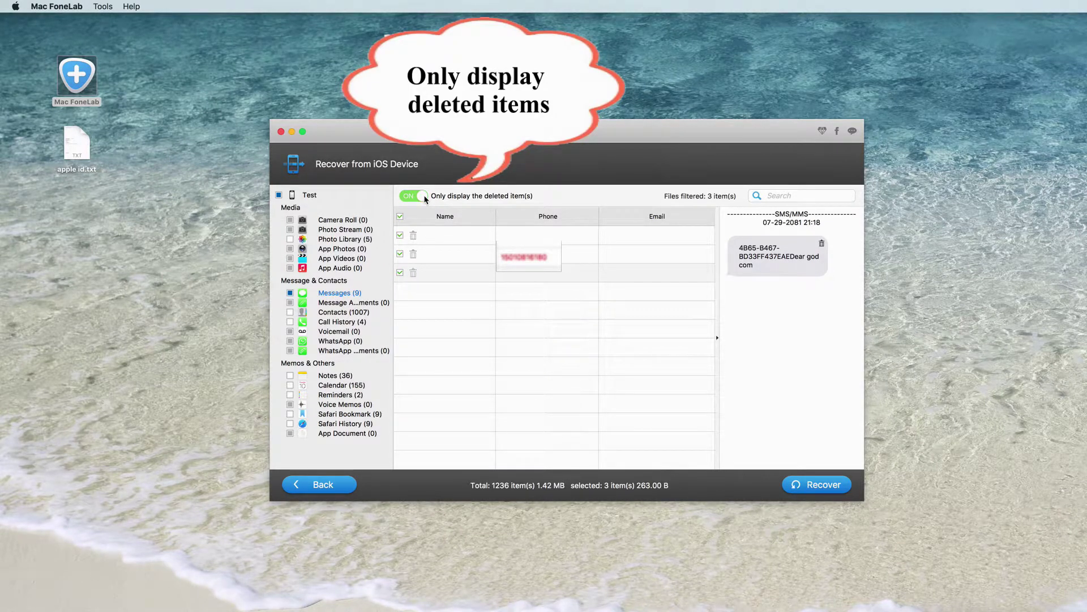
left_click(400, 235)
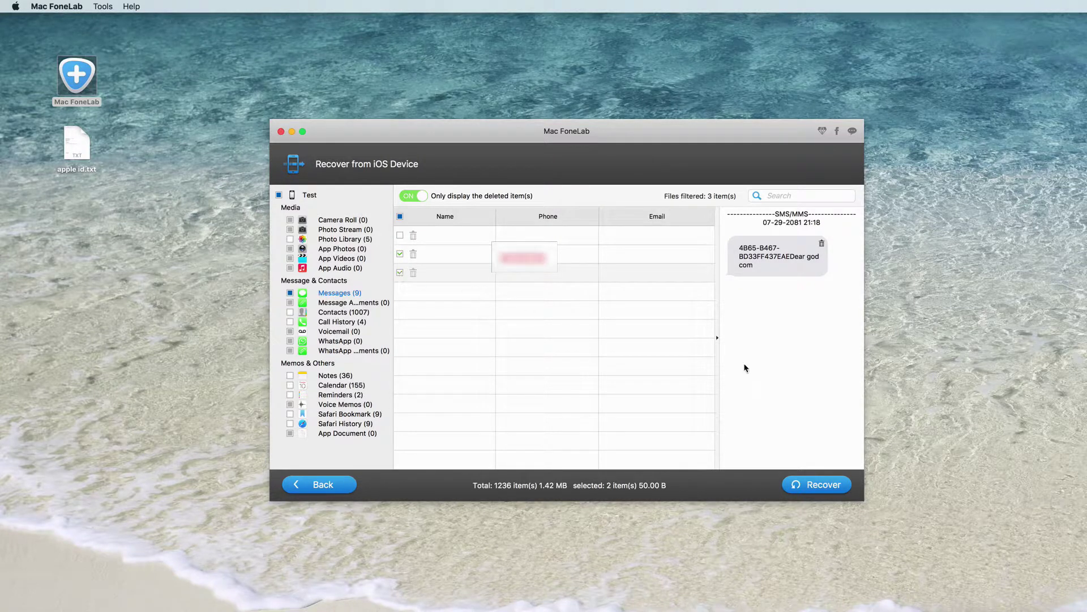
Step: Recover the two deleted messages to the desktop and open Test's Messages.html in the browser
left_click(819, 486)
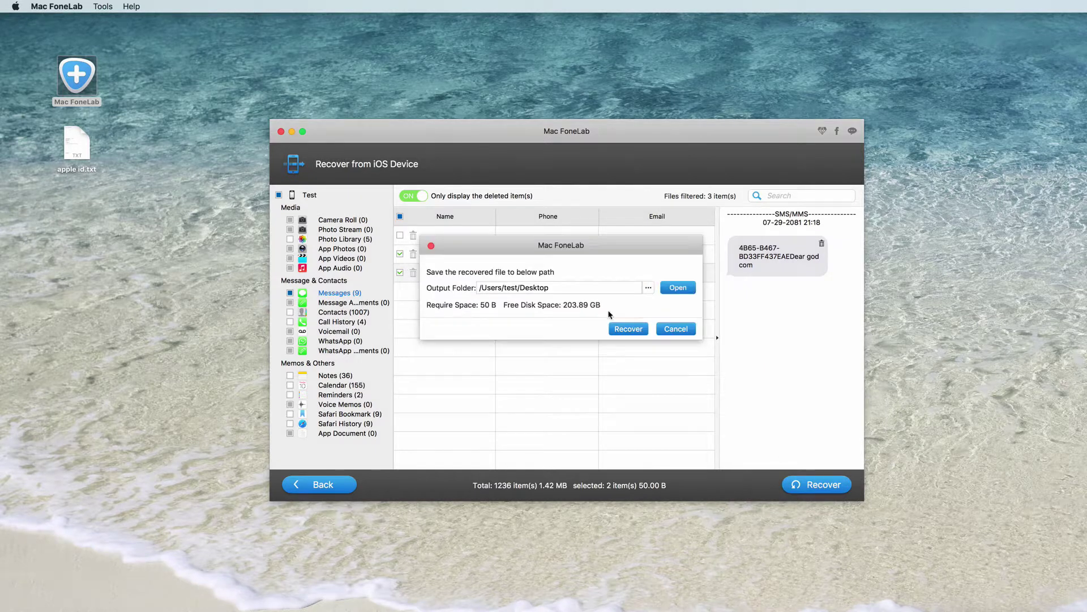
left_click(639, 331)
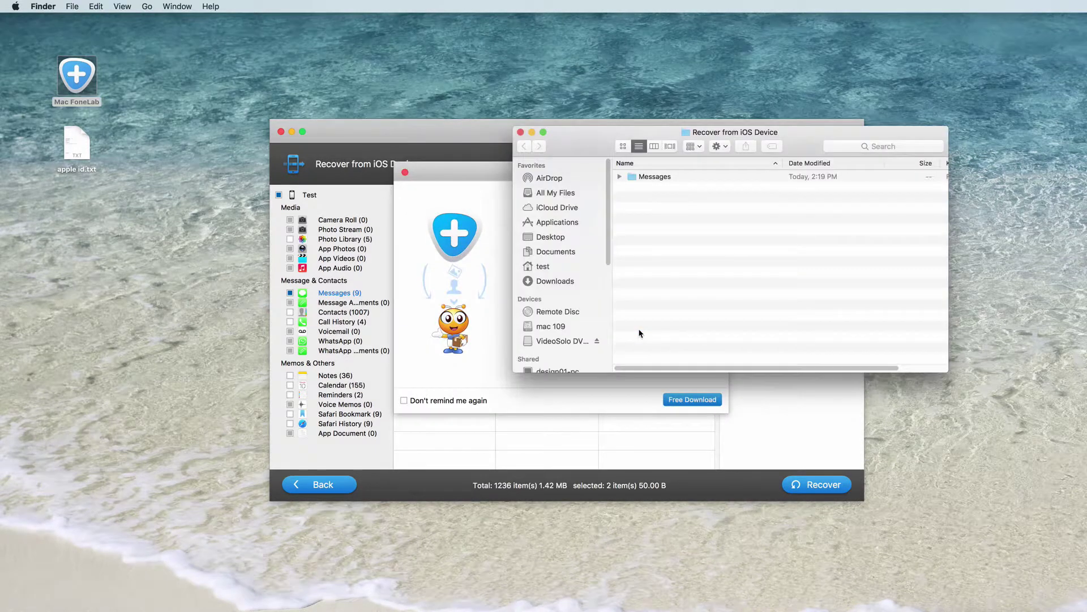
double_click(645, 176)
left_click(653, 198)
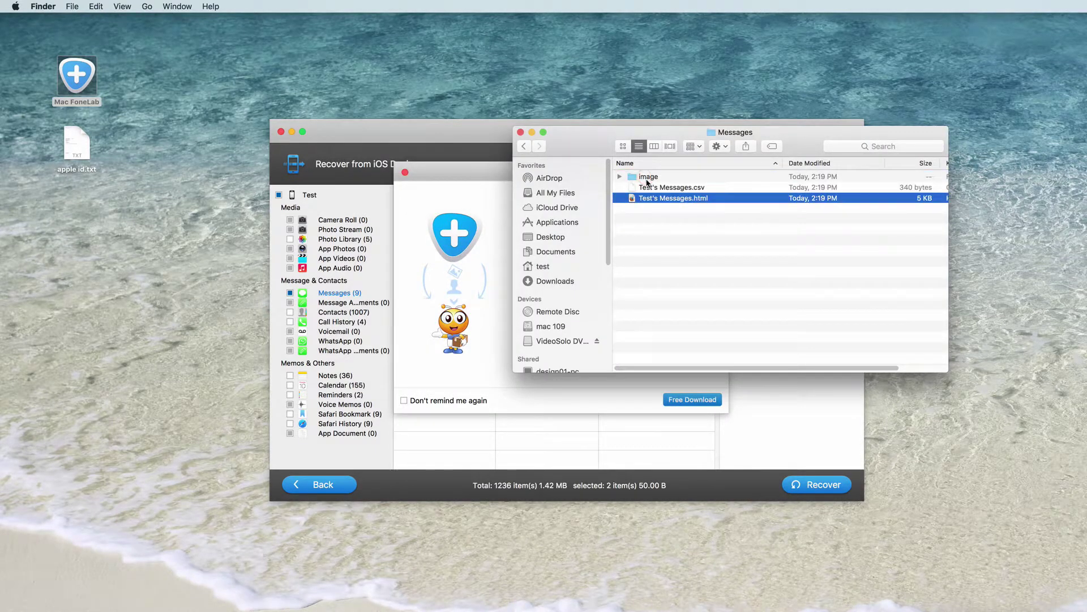
double_click(653, 199)
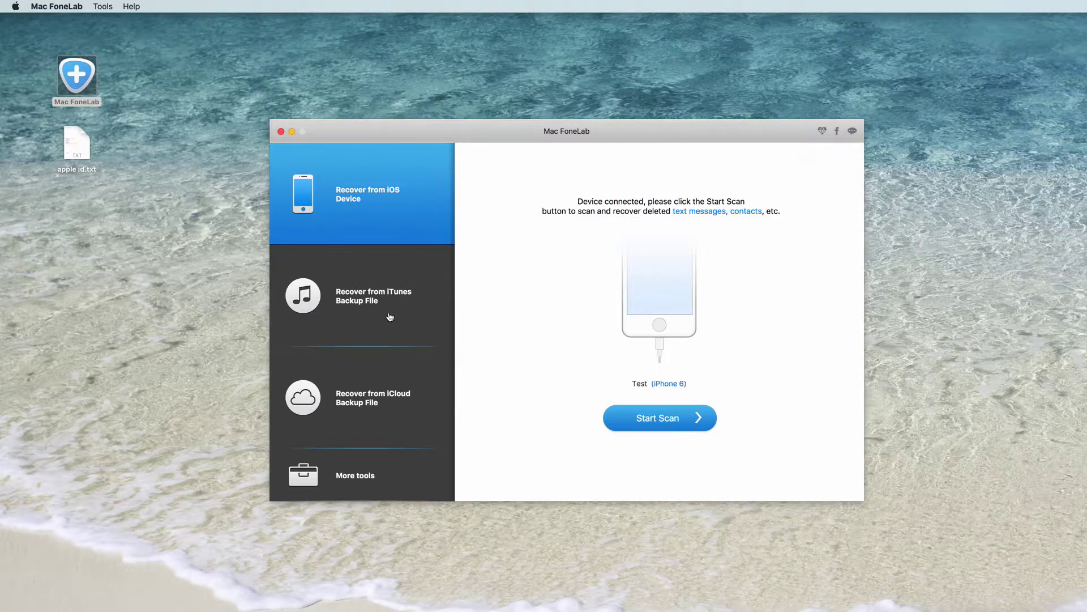
Step: Switch to Recover from iTunes Backup File and scan the iPad Air backup
left_click(389, 317)
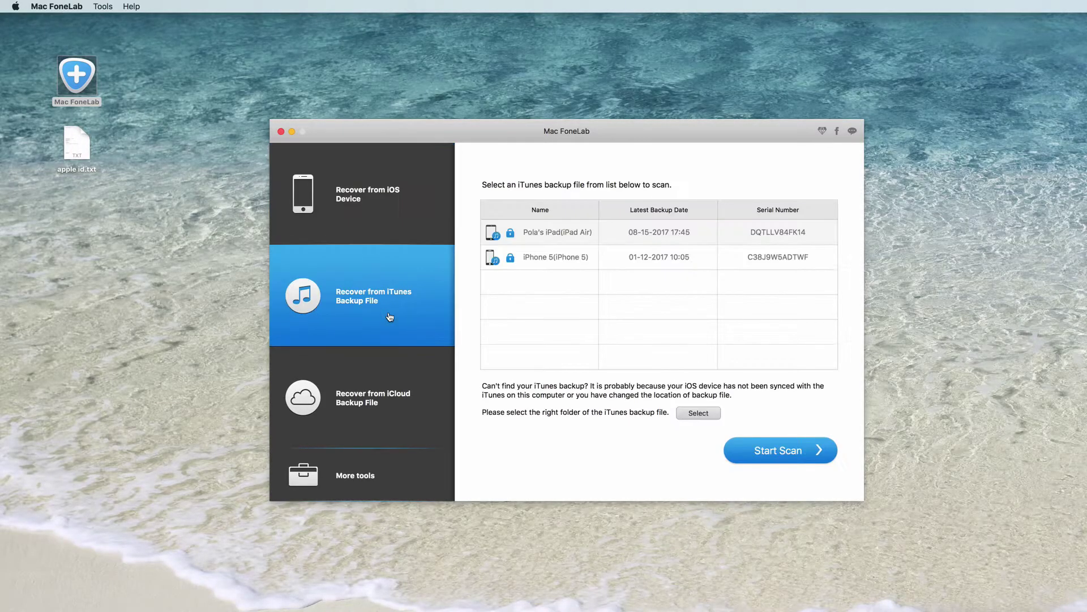
left_click(620, 237)
left_click(768, 458)
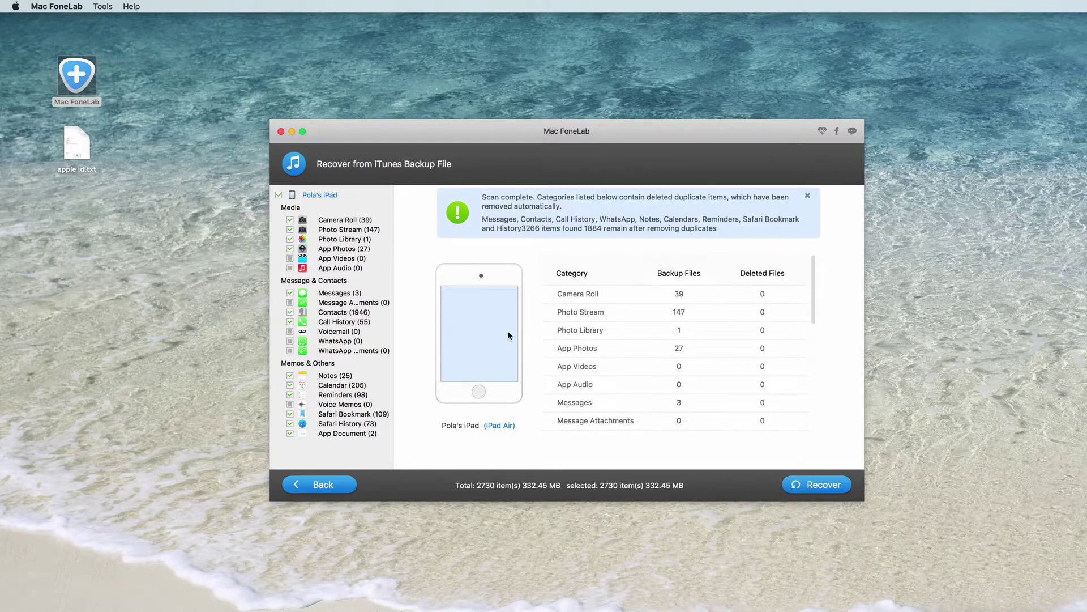
Step: Select only Call History and Safari History, showing just their deleted items
left_click(279, 195)
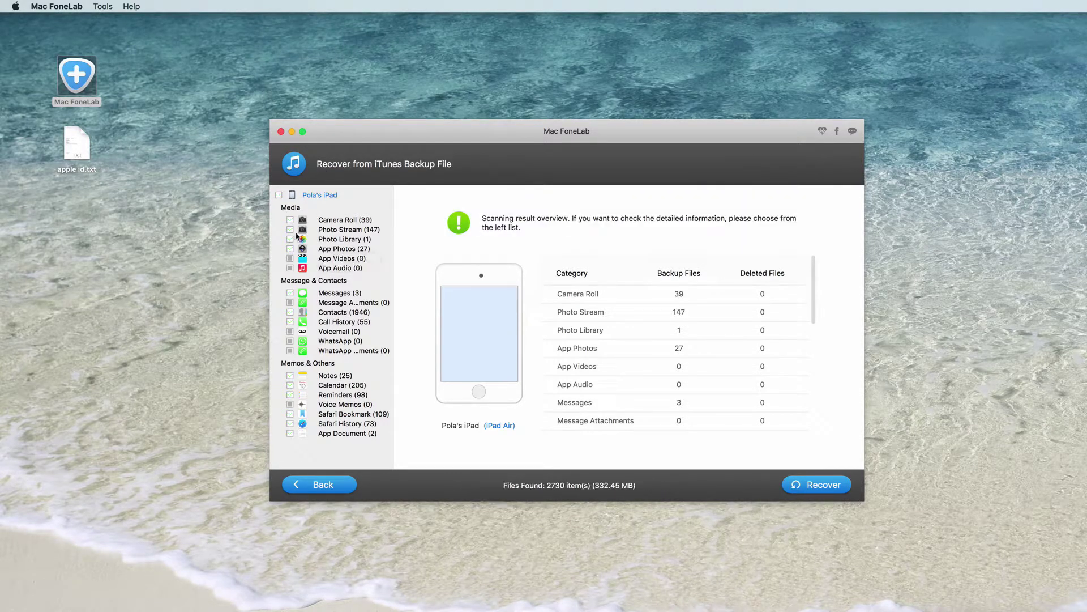
left_click(290, 321)
left_click(290, 423)
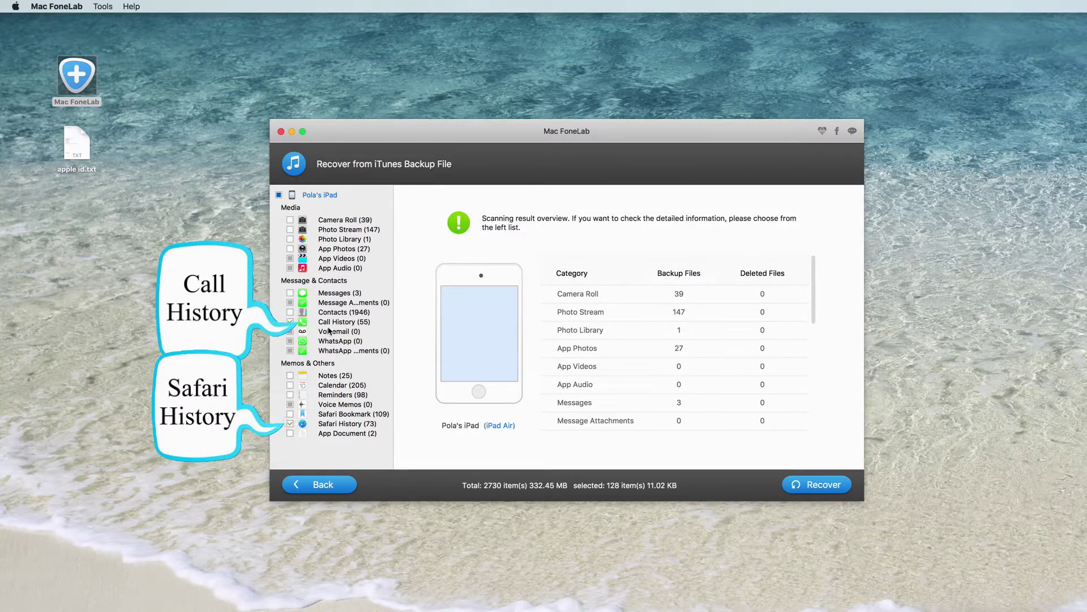
left_click(329, 322)
left_click(415, 195)
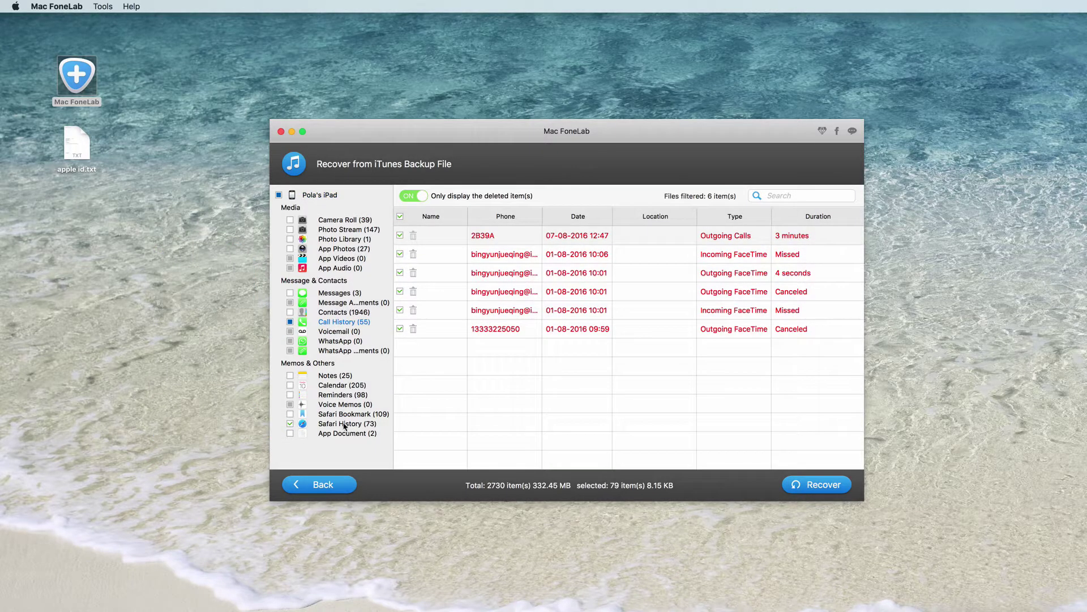
left_click(342, 423)
left_click(416, 198)
Step: Recover the deleted call and Safari history to the desktop and open the Call History report
left_click(817, 485)
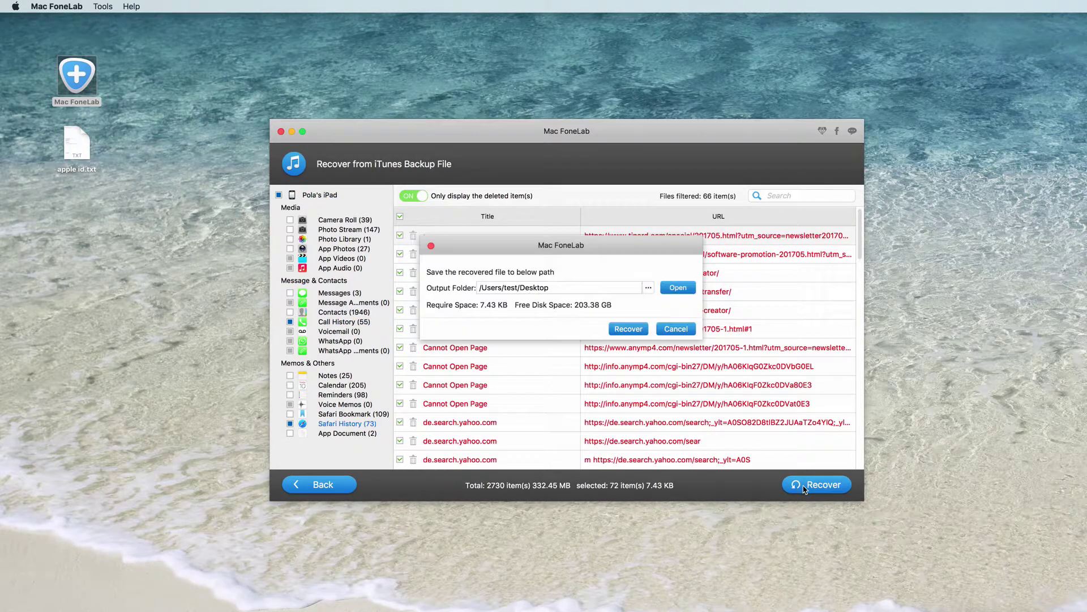
left_click(629, 329)
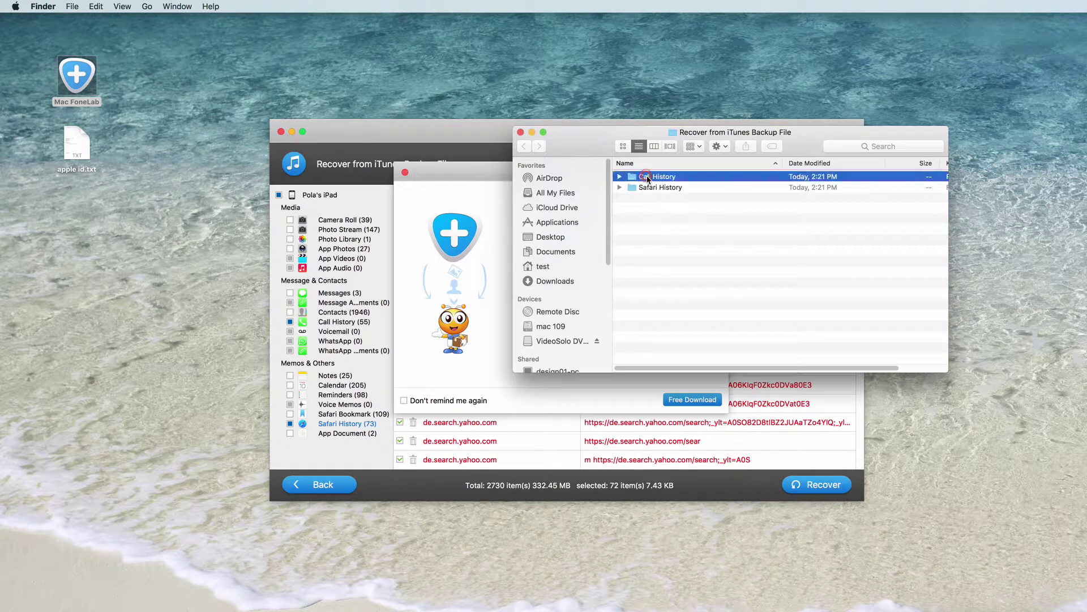
double_click(649, 187)
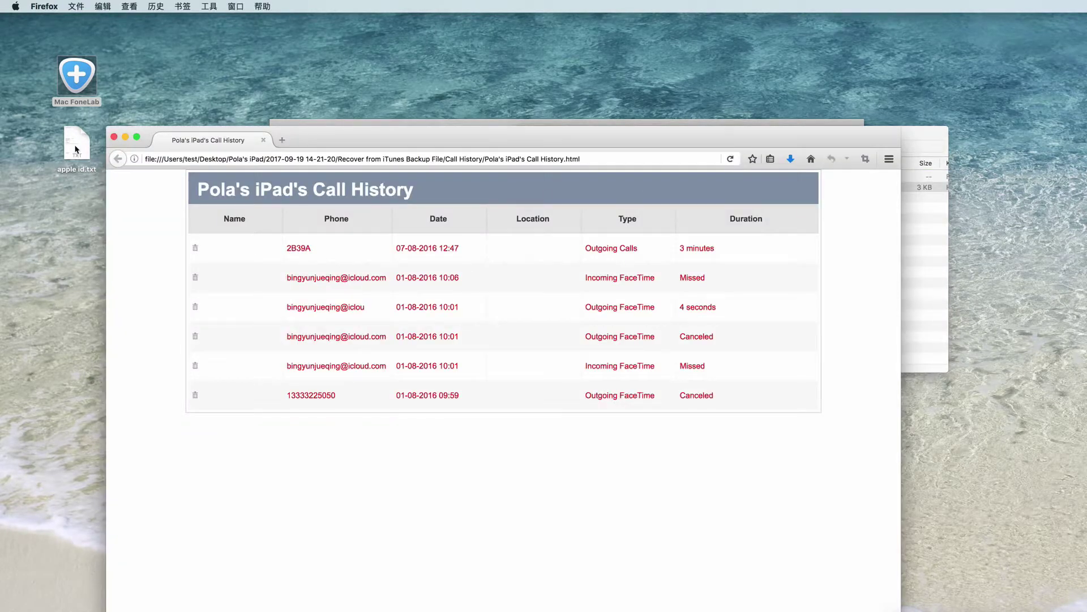
Step: Close the Call History report and open the Safari History HTML report in Firefox
left_click(114, 137)
left_click(524, 146)
double_click(662, 187)
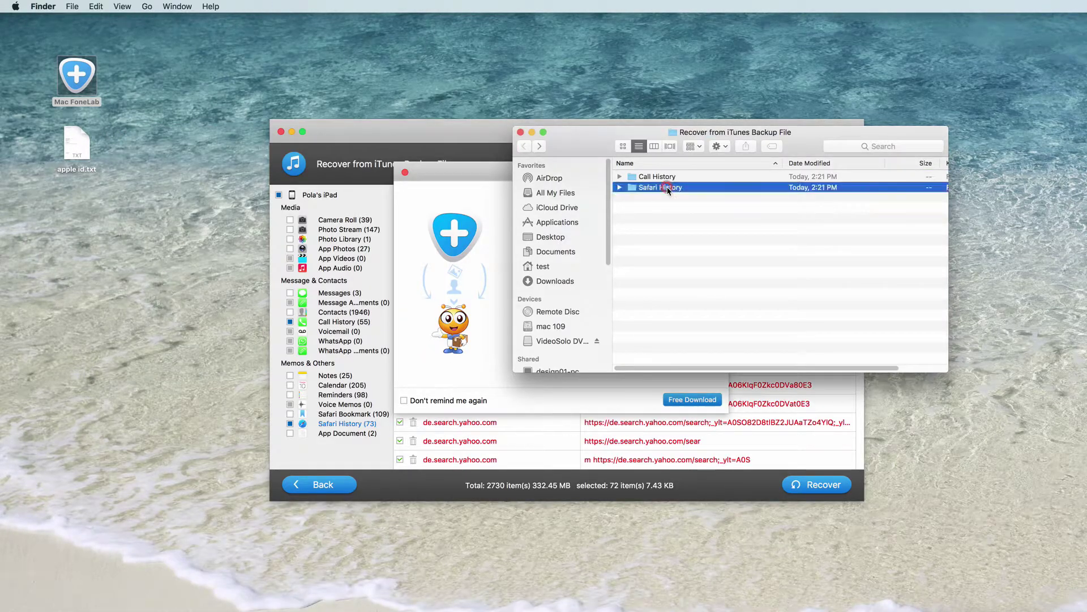
left_click(668, 188)
double_click(668, 188)
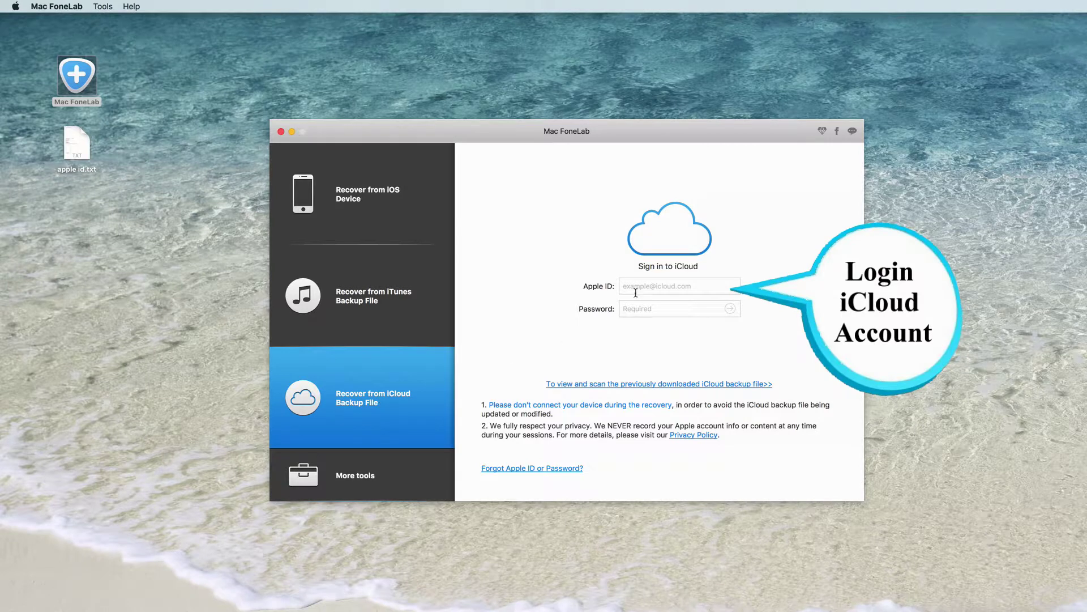
Step: Enter the iCloud account password and sign in
left_click(628, 308)
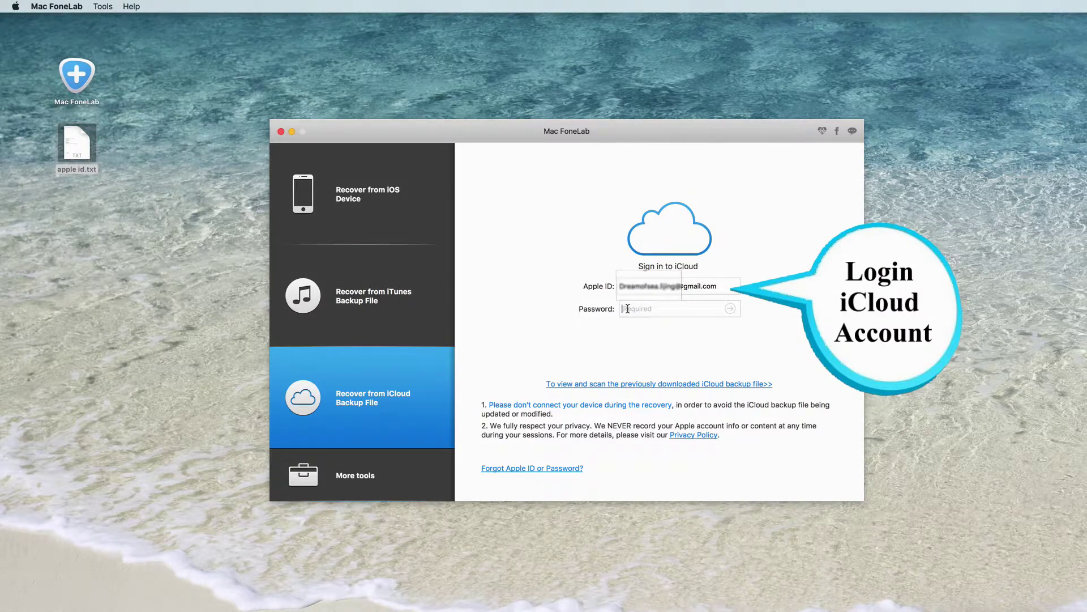
type("*********")
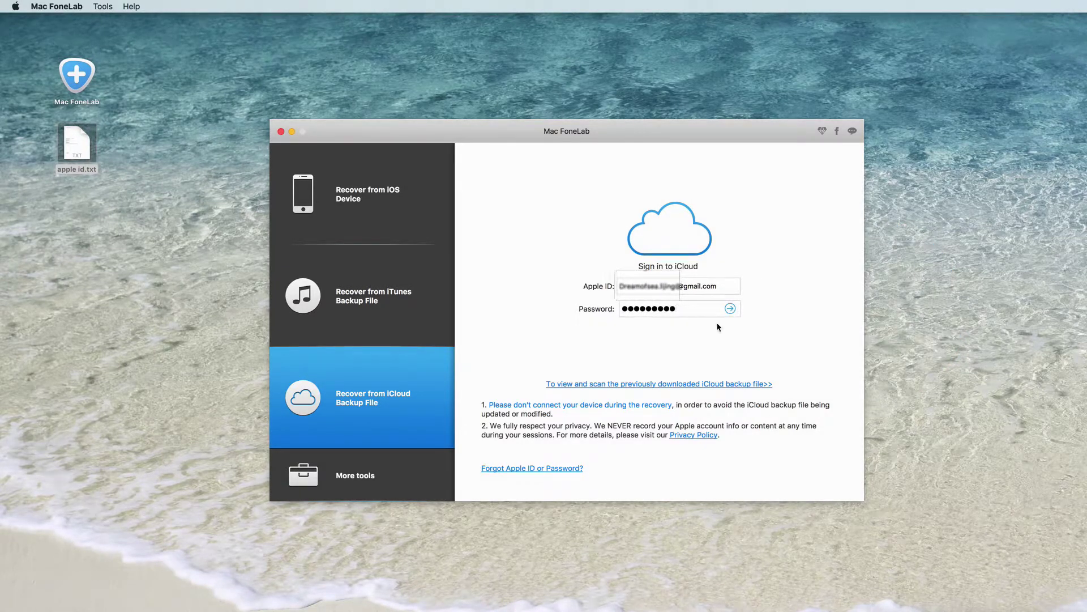
left_click(730, 308)
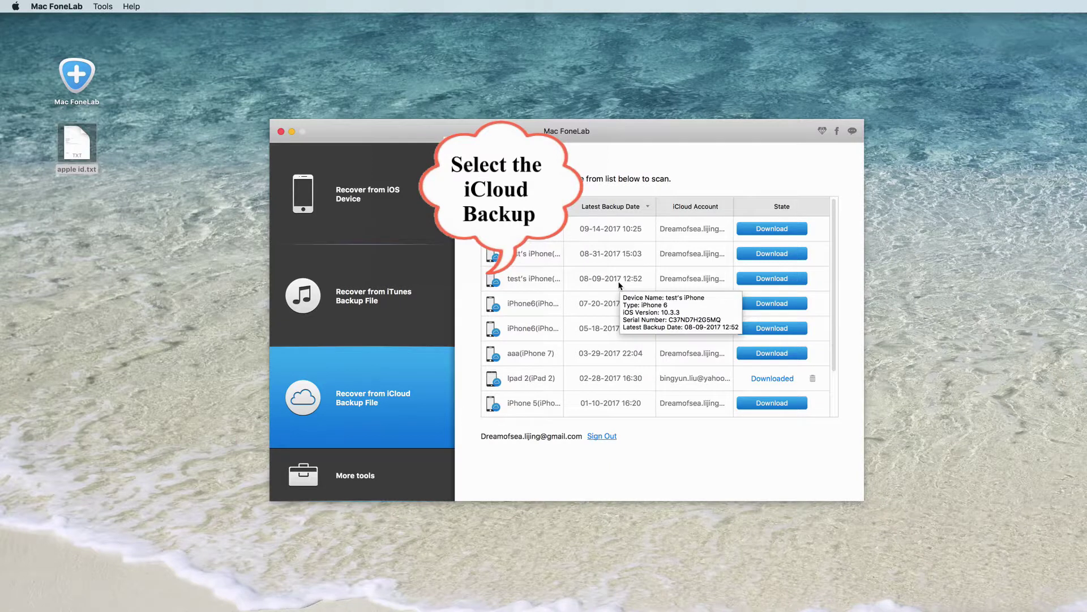
Step: Download the 08-09-2017 iCloud backup with only Notes selected
left_click(759, 280)
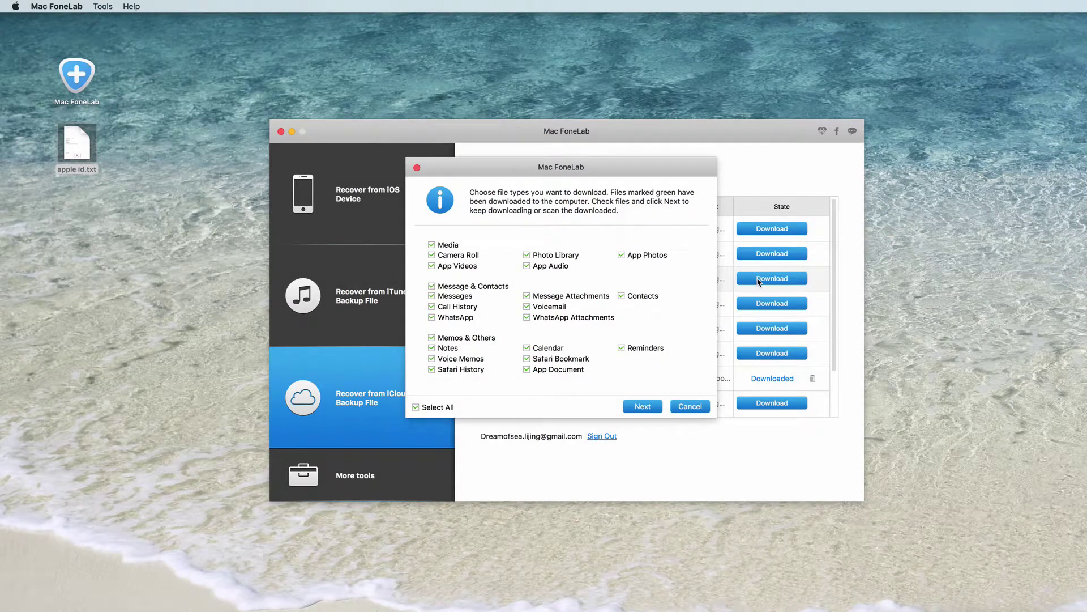
left_click(432, 245)
left_click(431, 286)
left_click(431, 337)
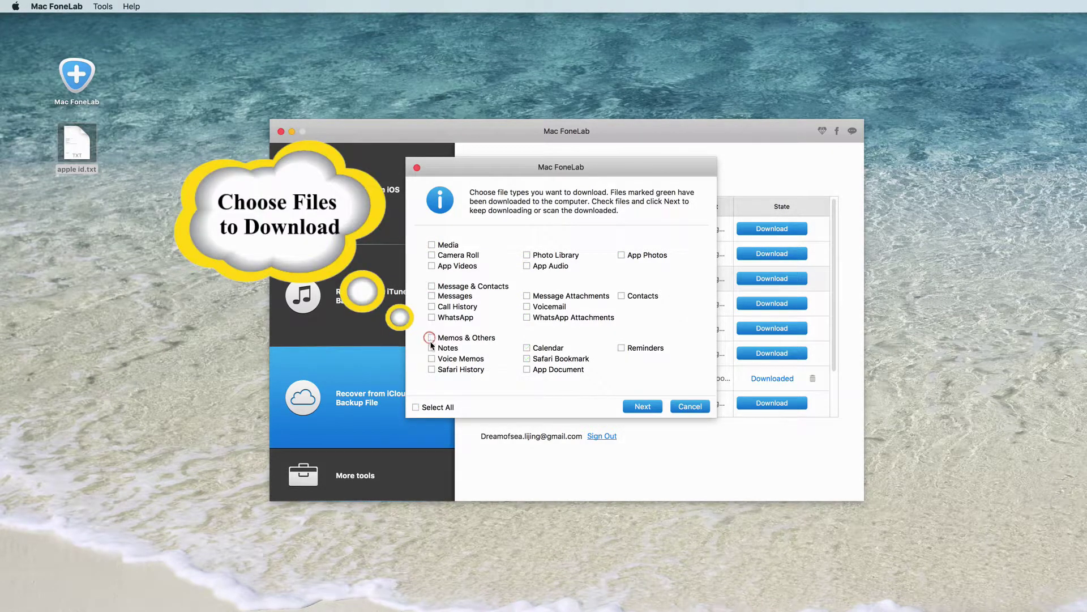
left_click(432, 349)
left_click(639, 408)
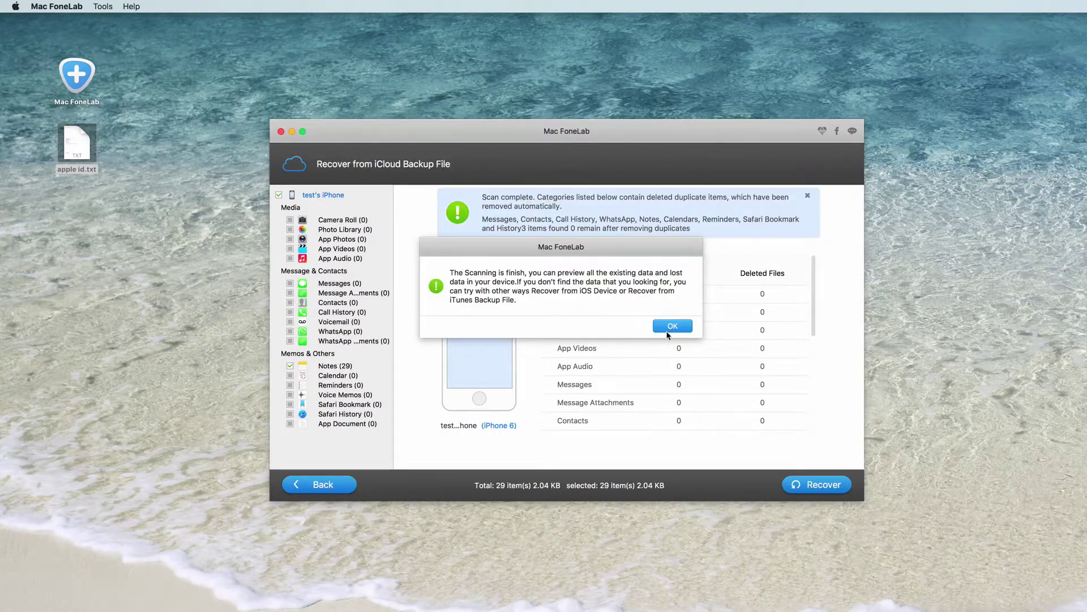
Step: Dismiss the scan notices and list only the deleted Notes
left_click(671, 328)
left_click(338, 368)
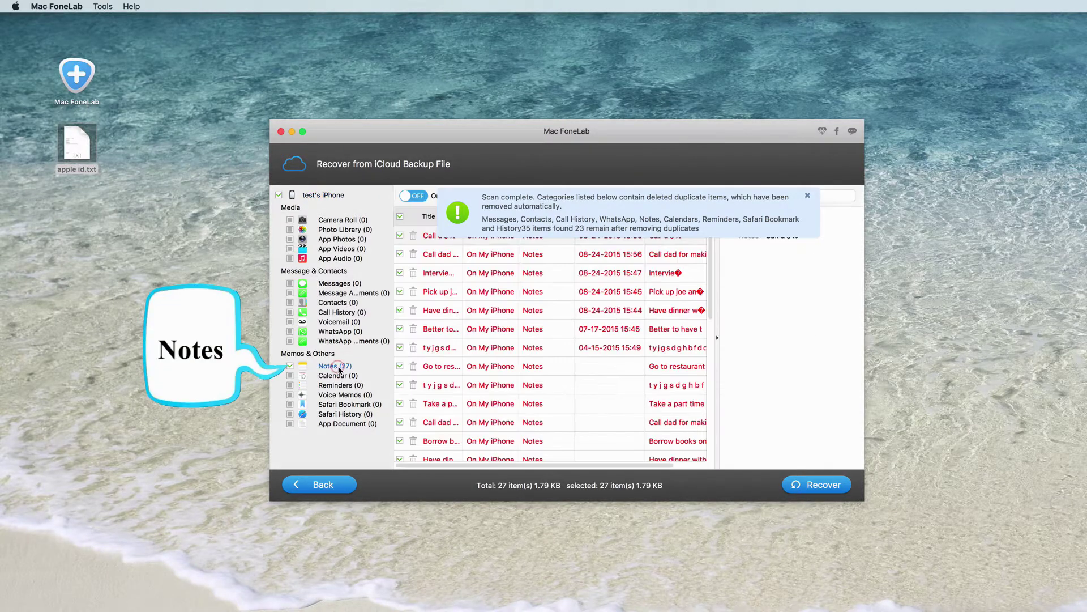
left_click(808, 195)
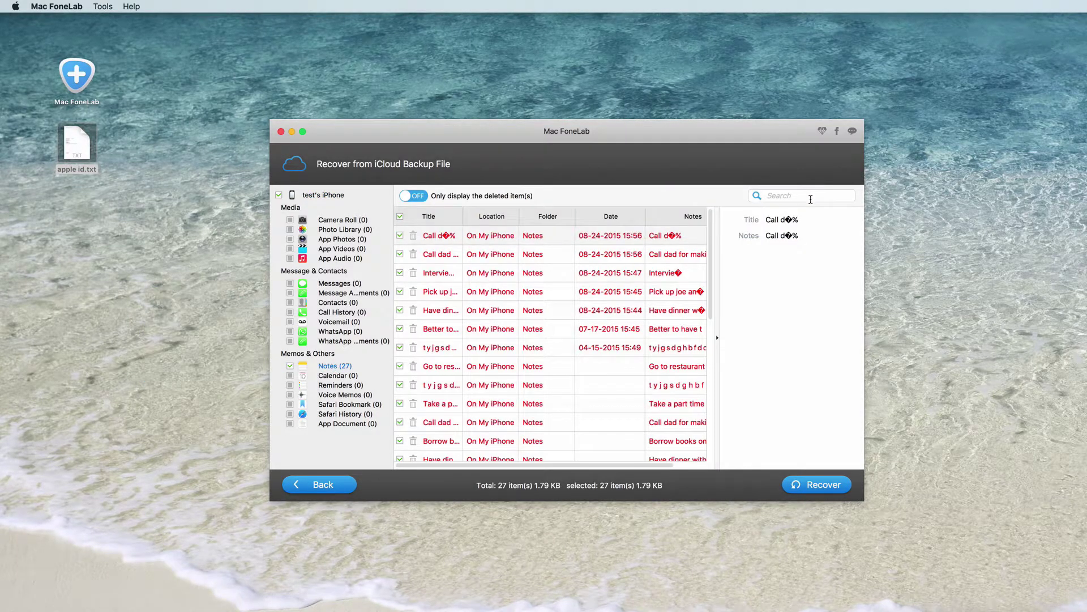
left_click(419, 197)
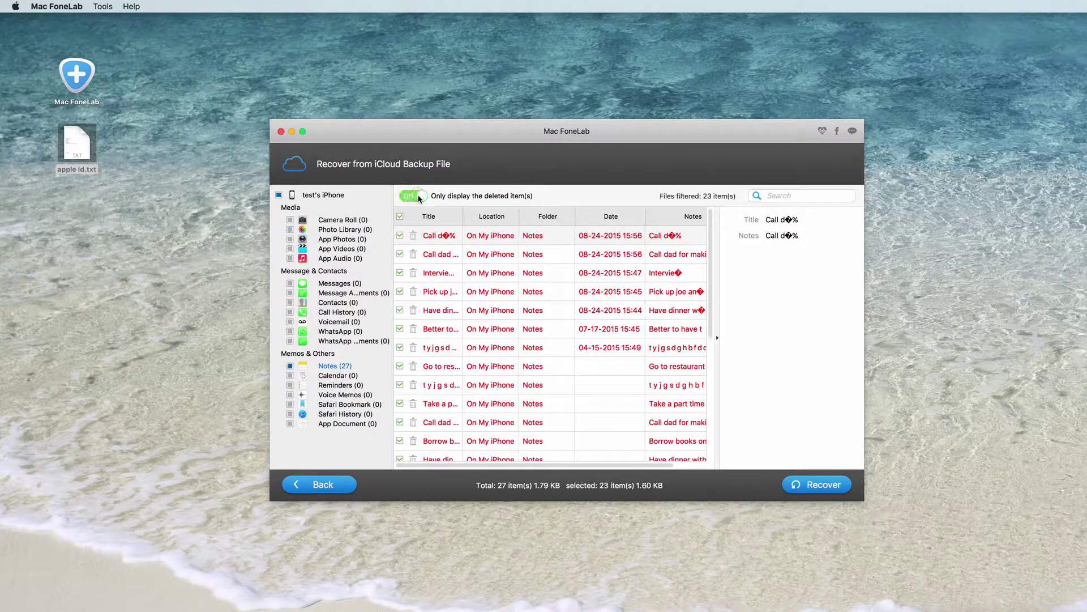
Step: Recover the 23 deleted notes to the desktop and open the Notes HTML report
left_click(800, 486)
left_click(630, 328)
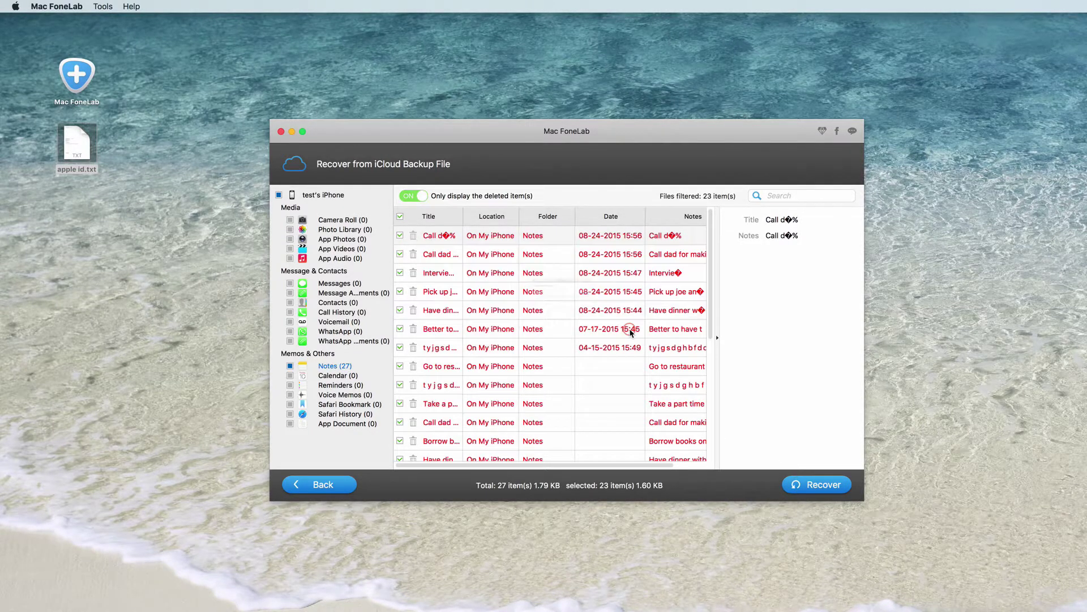
double_click(642, 178)
double_click(651, 191)
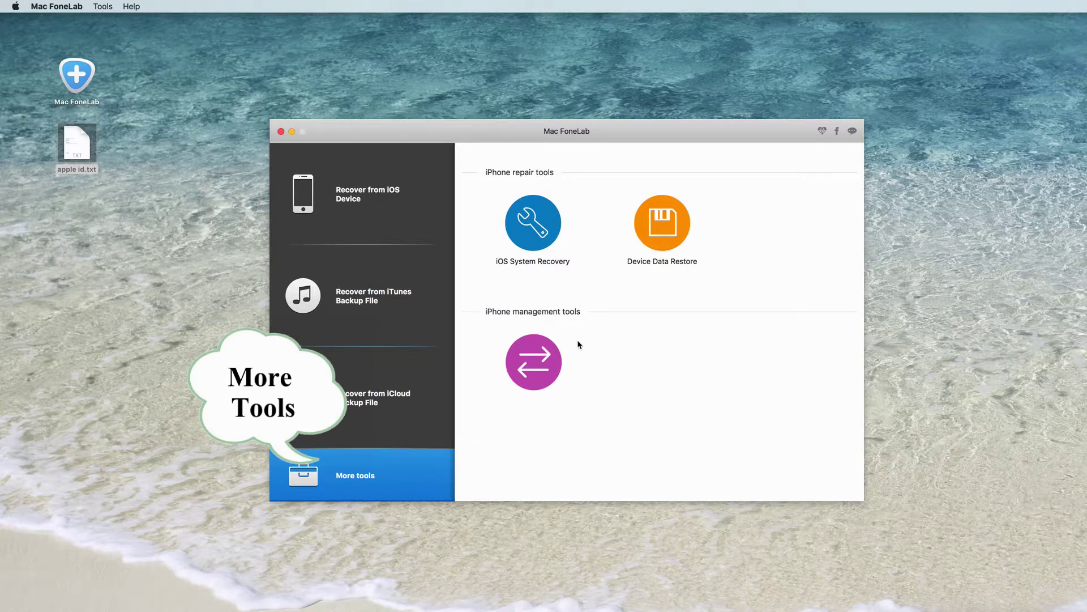
Step: Open the iOS System Recovery tool from More tools
left_click(535, 239)
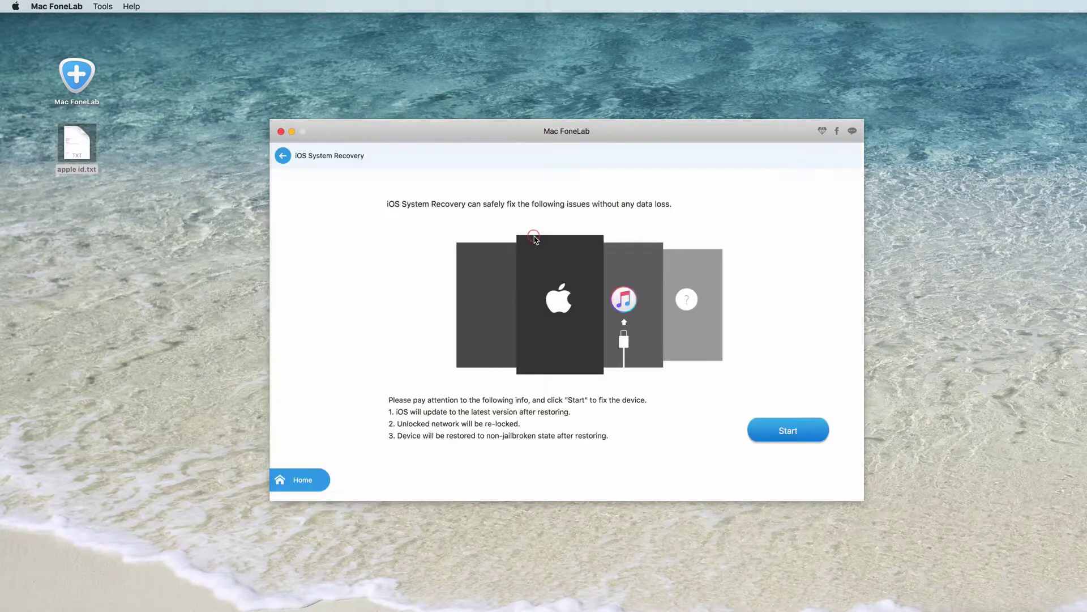
Step: Start iOS System Recovery, confirm the abnormal state, and repair the iPhone 6 with iOS 10.3.3
left_click(764, 433)
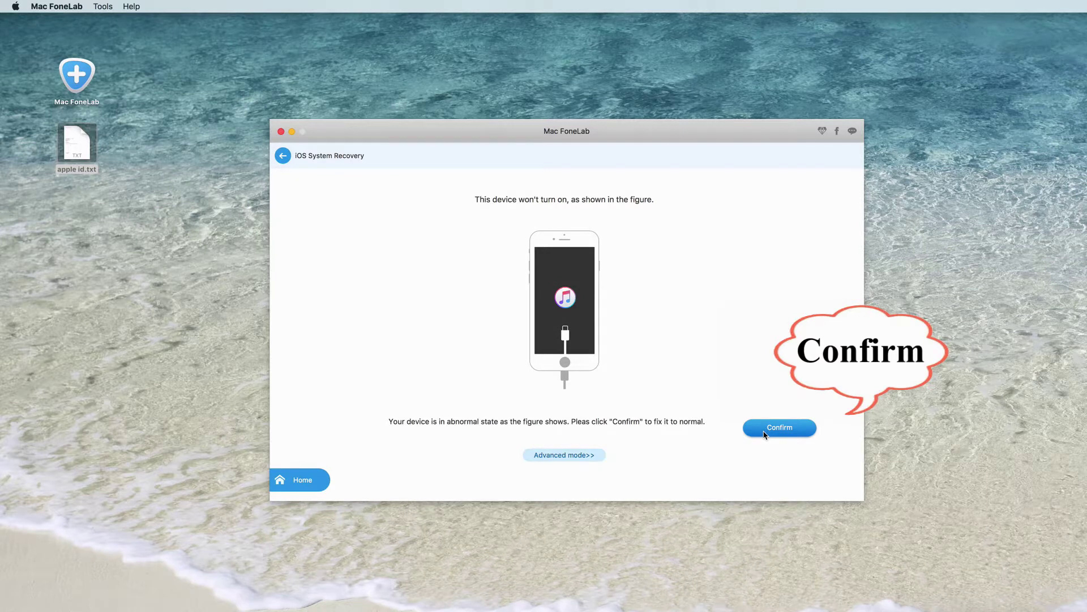
left_click(764, 428)
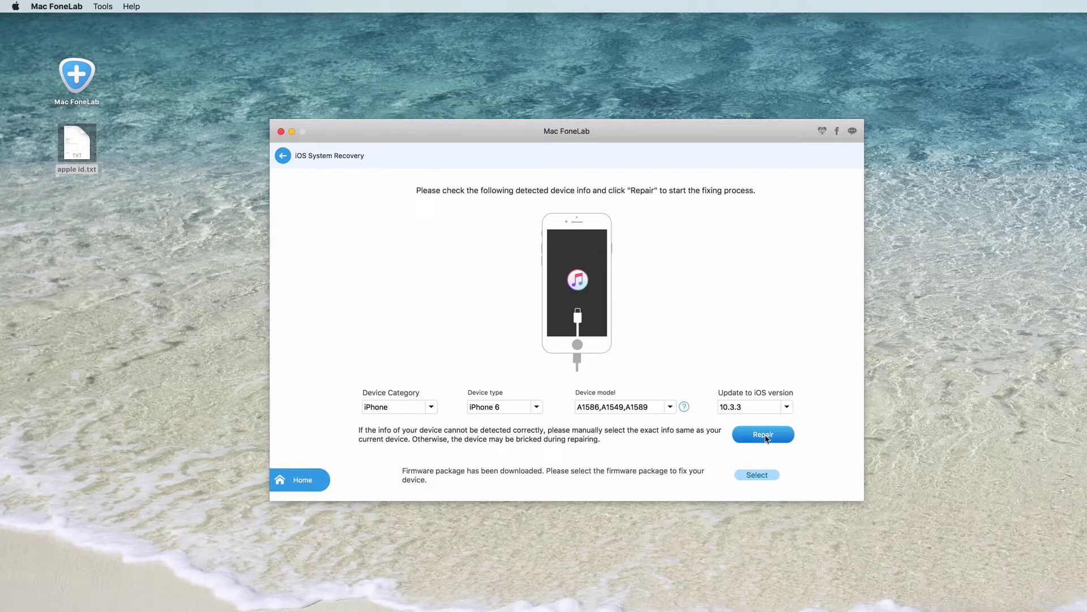
left_click(765, 437)
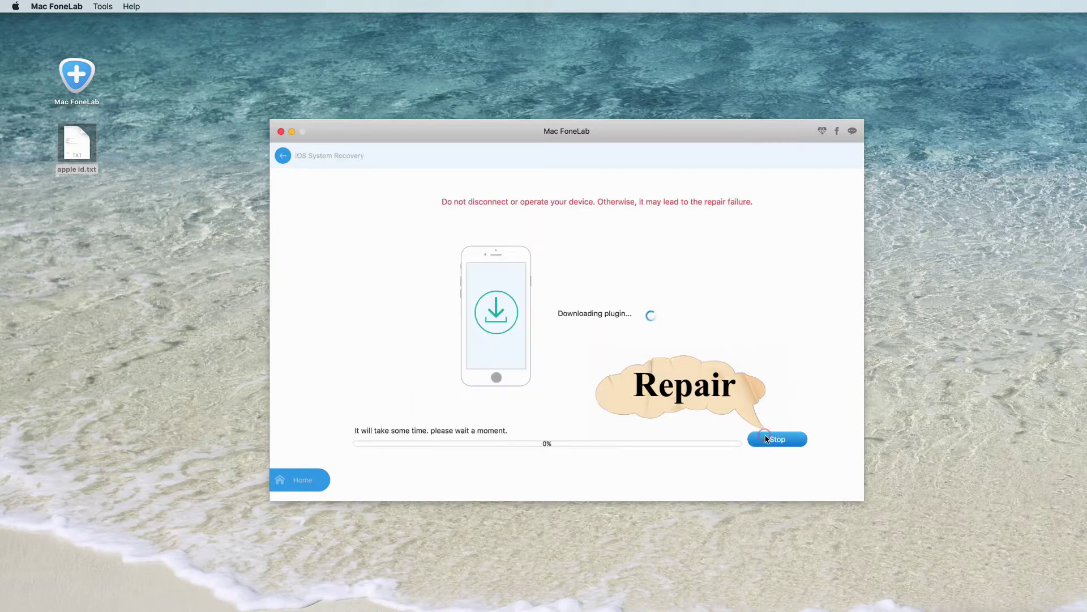